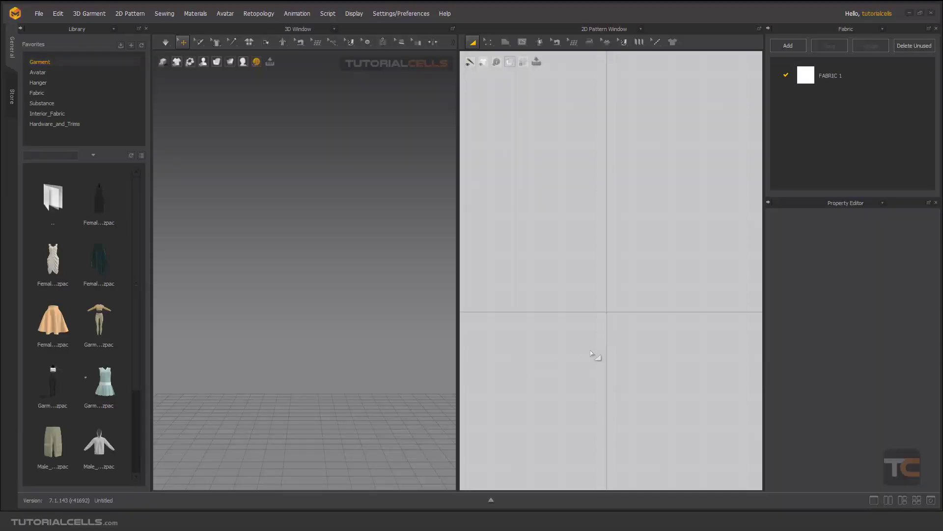
- Draw a four-sided polygon pattern with a slanted upper edge near the centre of the 2D pattern area
{"action": "left_click", "coordinate": [594, 312]}
{"action": "scroll", "coordinate": [594, 312], "scroll_direction": "down", "scroll_amount": 2}
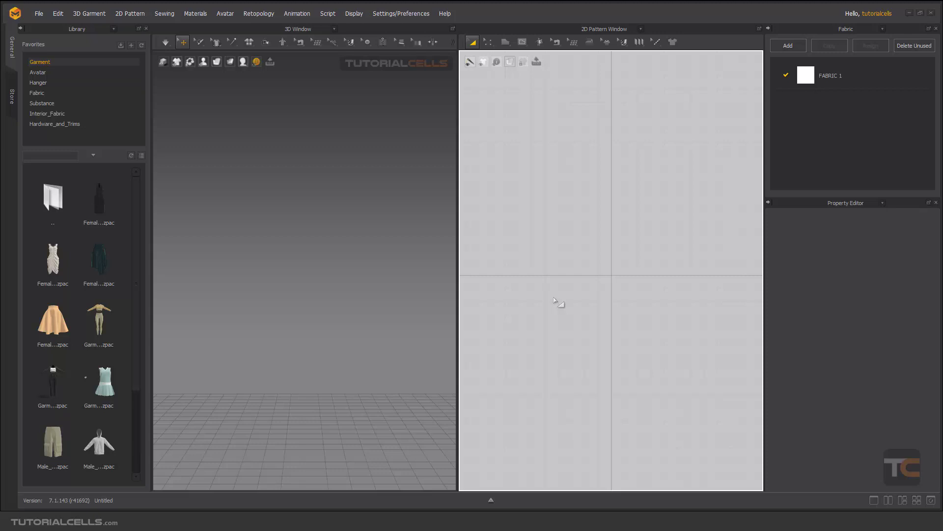
{"action": "middle_click_drag", "start_coordinate": [611, 289], "coordinate": [599, 255]}
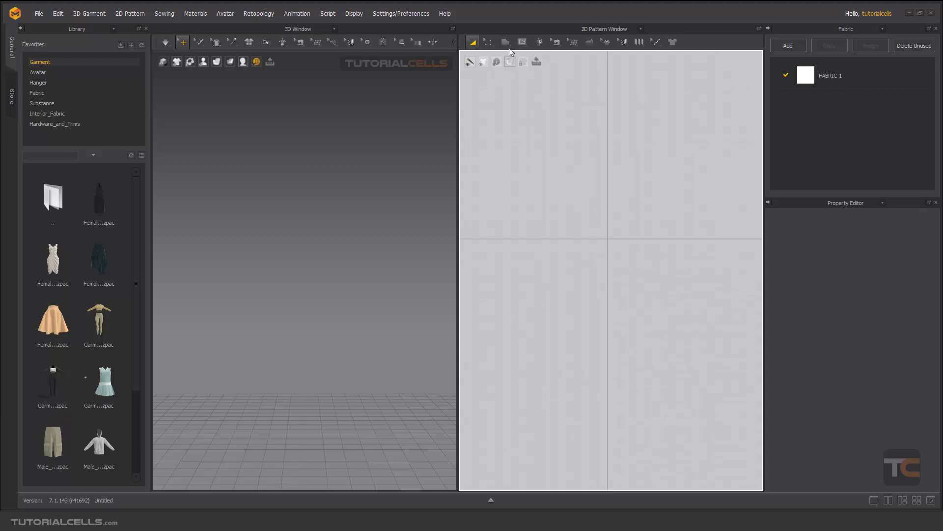
{"action": "left_click", "coordinate": [505, 42]}
{"action": "left_click", "coordinate": [527, 63]}
{"action": "left_click", "coordinate": [601, 205]}
{"action": "left_click", "coordinate": [649, 171]}
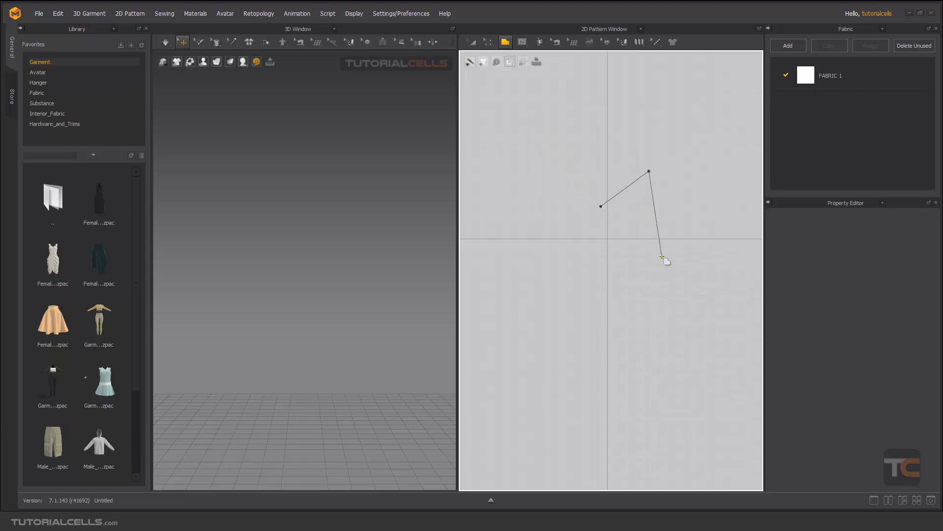
{"action": "left_click", "coordinate": [636, 285]}
{"action": "left_click", "coordinate": [600, 277]}
{"action": "left_click", "coordinate": [601, 206]}
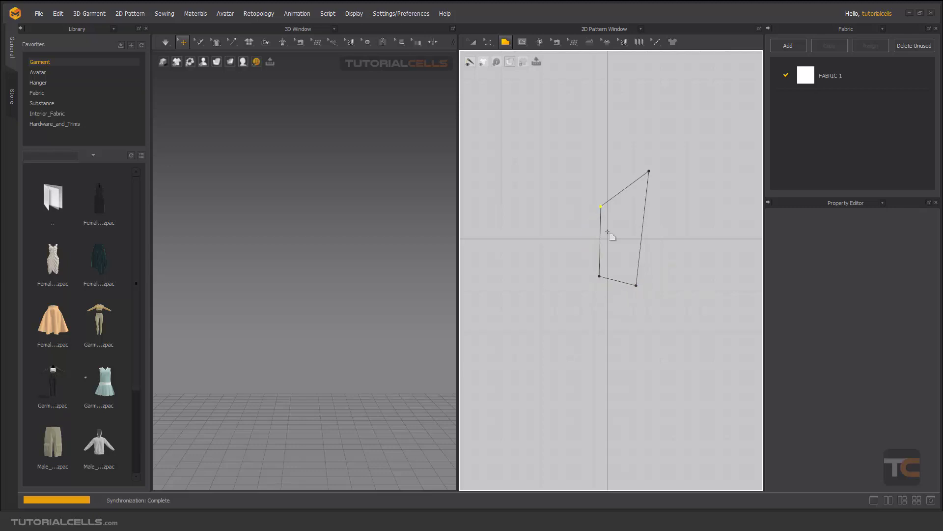
- Draw a long, narrow rectangular pattern below the four-sided one in the 2D pattern area
{"action": "left_click", "coordinate": [508, 49]}
{"action": "left_click", "coordinate": [514, 77]}
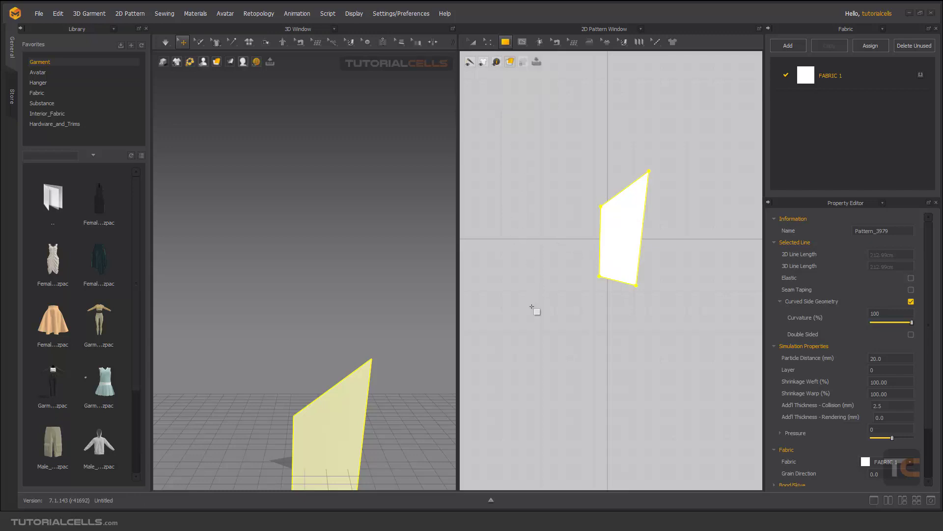
{"action": "left_click_drag", "start_coordinate": [533, 307], "coordinate": [679, 330]}
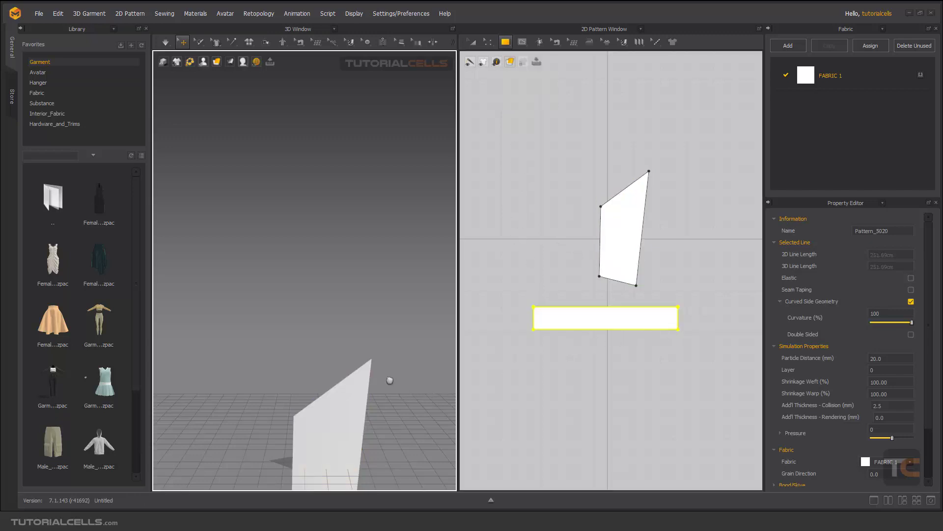
- Select both patterns in the 3D view and raise them together above the floor grid
{"action": "middle_click_drag", "start_coordinate": [385, 375], "coordinate": [390, 254]}
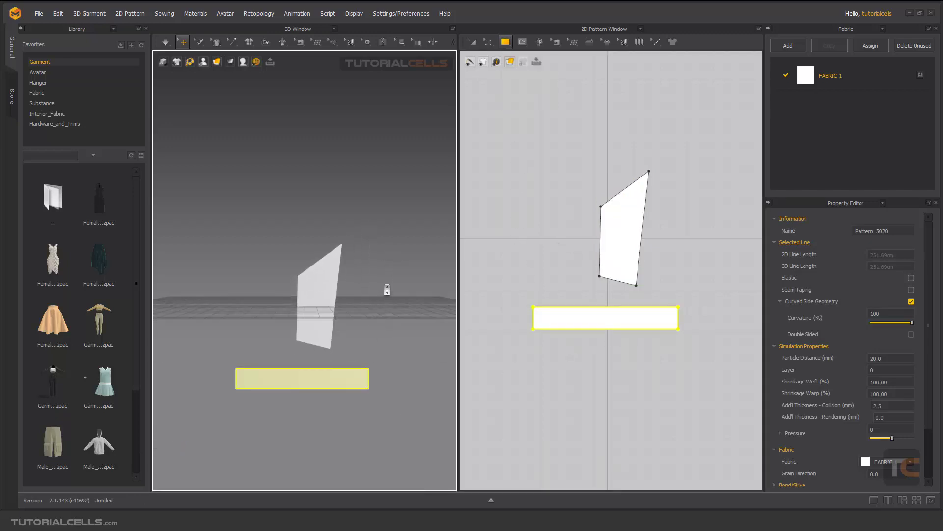
{"action": "right_click_drag", "start_coordinate": [386, 288], "coordinate": [332, 355]}
{"action": "left_click", "coordinate": [323, 379]}
{"action": "left_click", "coordinate": [309, 316], "text": "shift"}
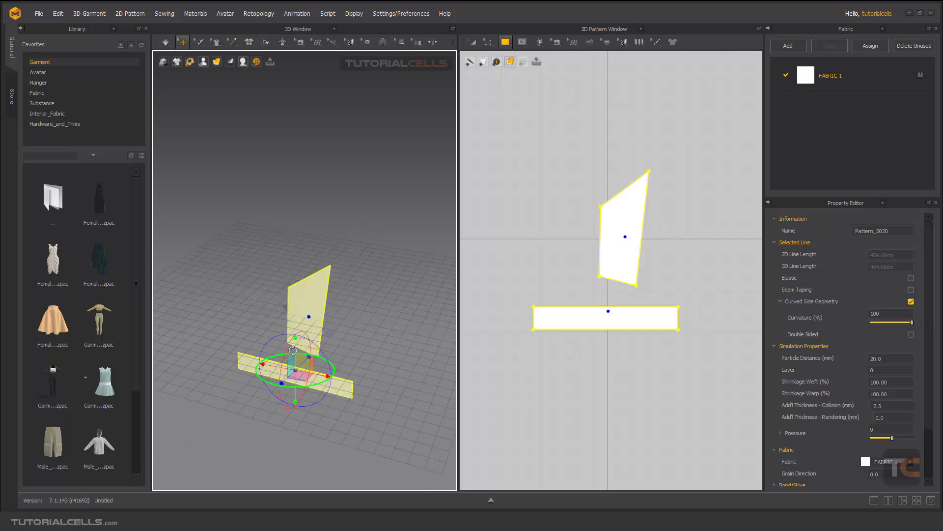
{"action": "left_click_drag", "start_coordinate": [303, 342], "coordinate": [303, 236]}
{"action": "scroll", "coordinate": [355, 187], "scroll_direction": "up", "scroll_amount": 2}
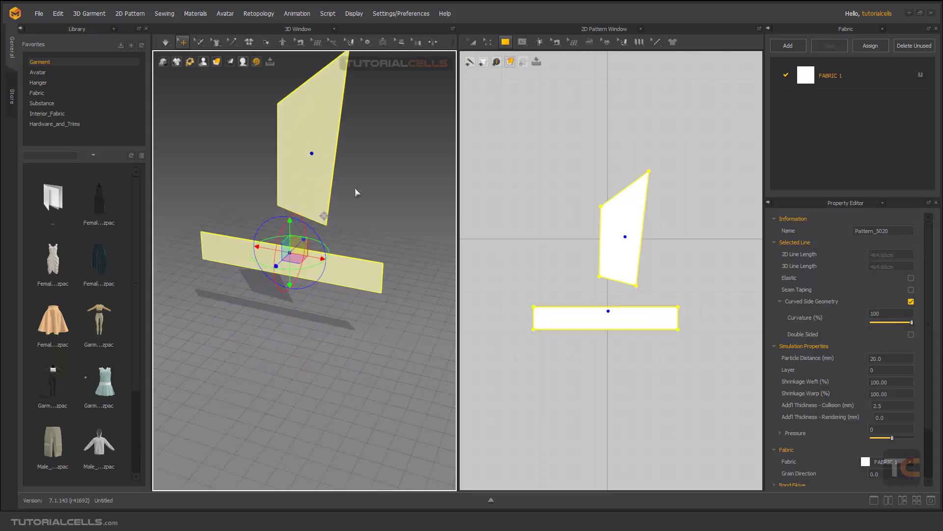
{"action": "left_click", "coordinate": [346, 204]}
{"action": "right_click_drag", "start_coordinate": [346, 205], "coordinate": [364, 246]}
- Copy the four-sided pattern and try placing a mirrored paste of it in the 2D pattern area
{"action": "scroll", "coordinate": [581, 242], "scroll_direction": "up", "scroll_amount": 5}
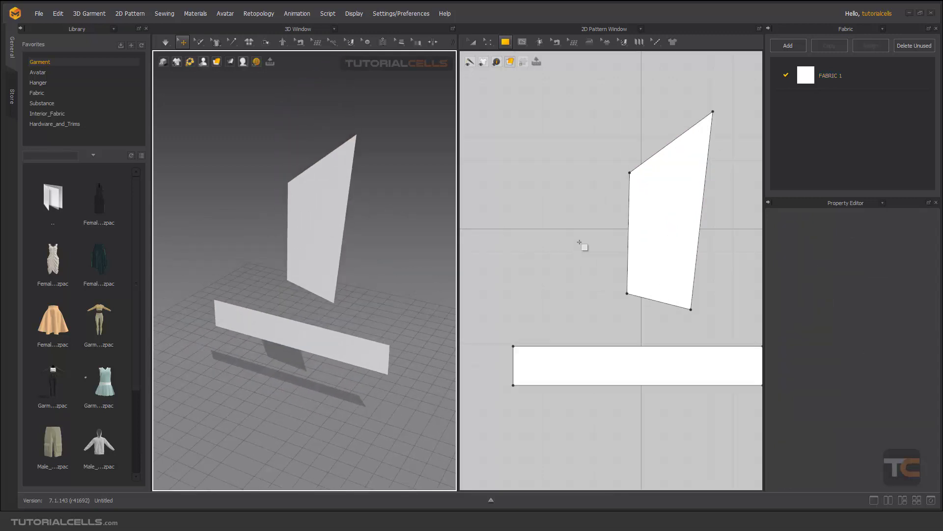
{"action": "left_click", "coordinate": [479, 43]}
{"action": "left_click", "coordinate": [495, 71]}
{"action": "left_click", "coordinate": [659, 217]}
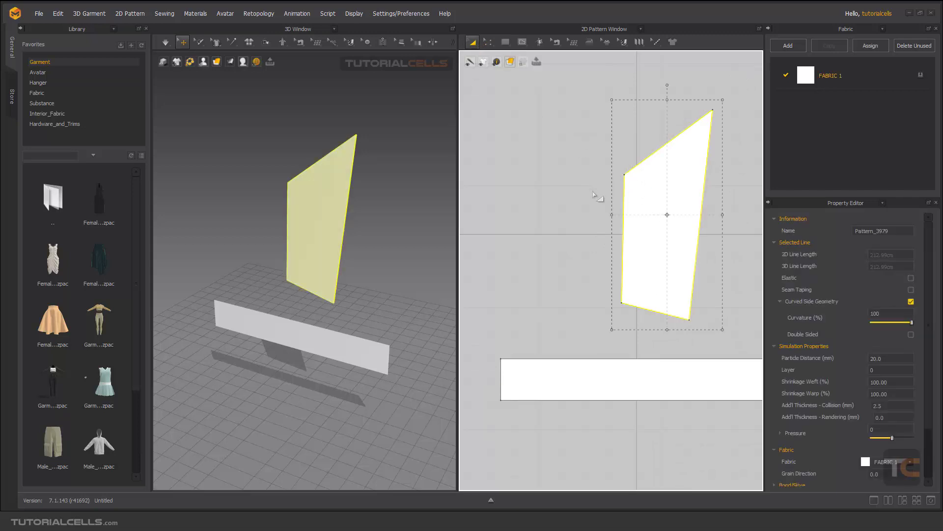
{"action": "right_click", "coordinate": [639, 207]}
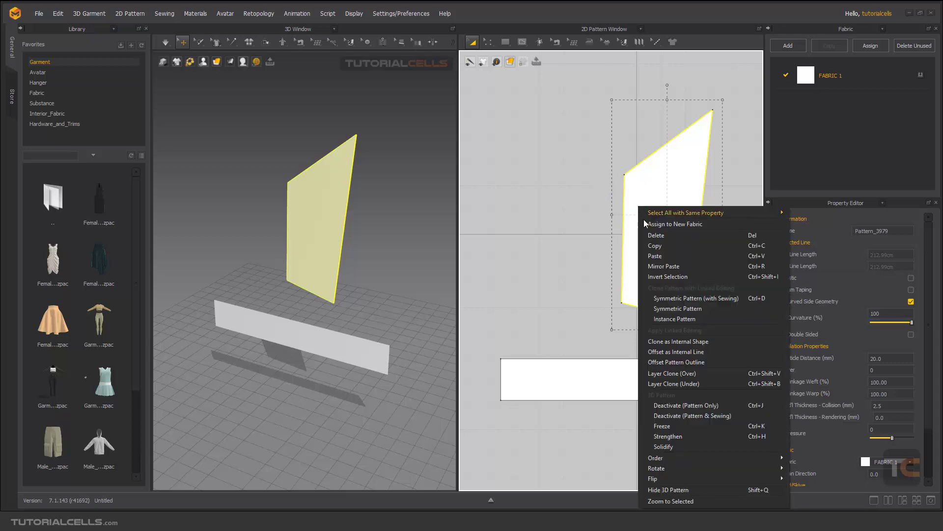
{"action": "left_click", "coordinate": [656, 251]}
{"action": "right_click", "coordinate": [651, 220]}
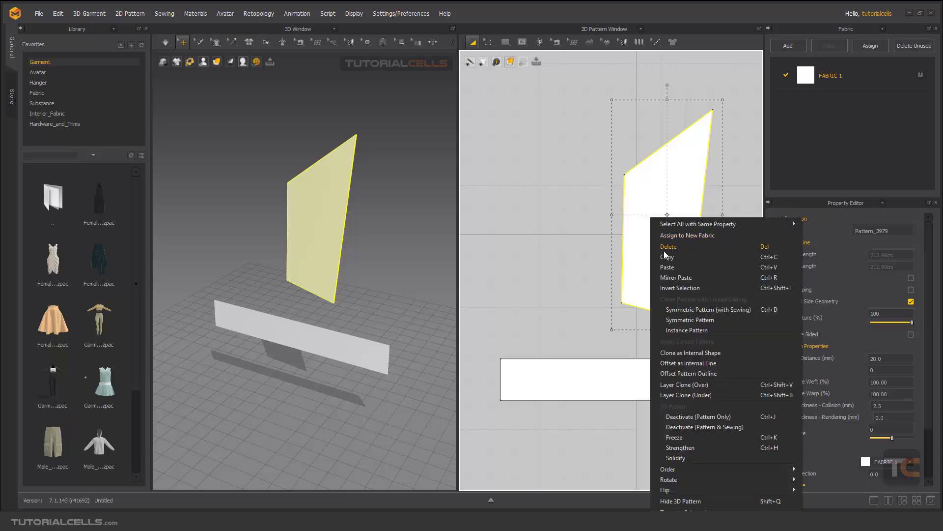
{"action": "left_click", "coordinate": [674, 277]}
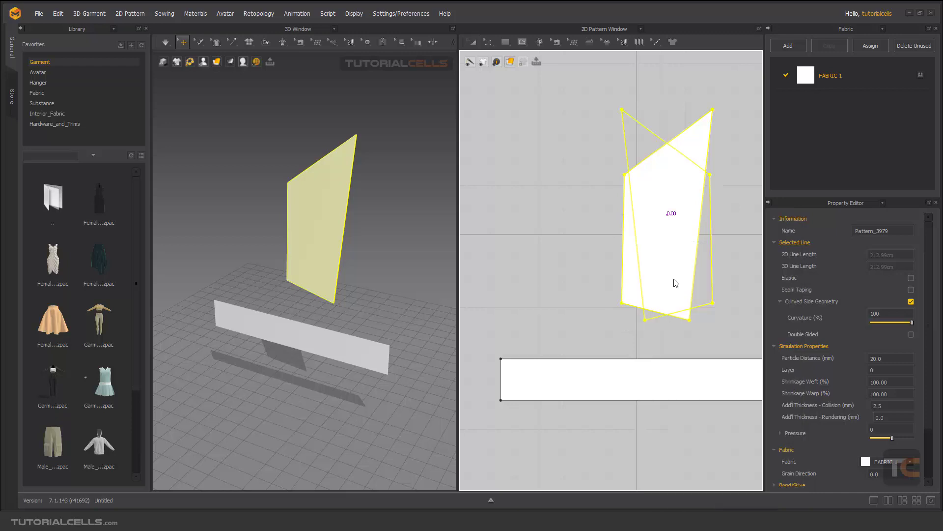
{"action": "key", "text": "Escape"}
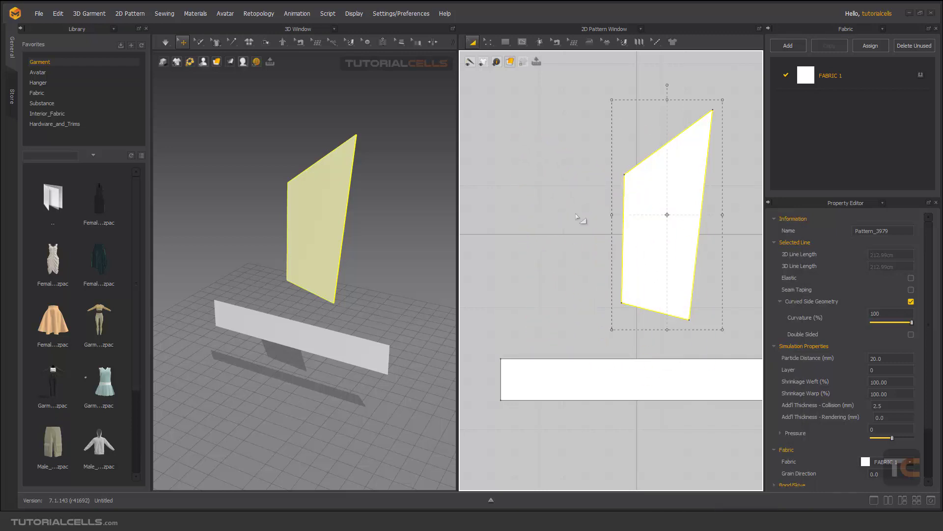
{"action": "left_click", "coordinate": [583, 220]}
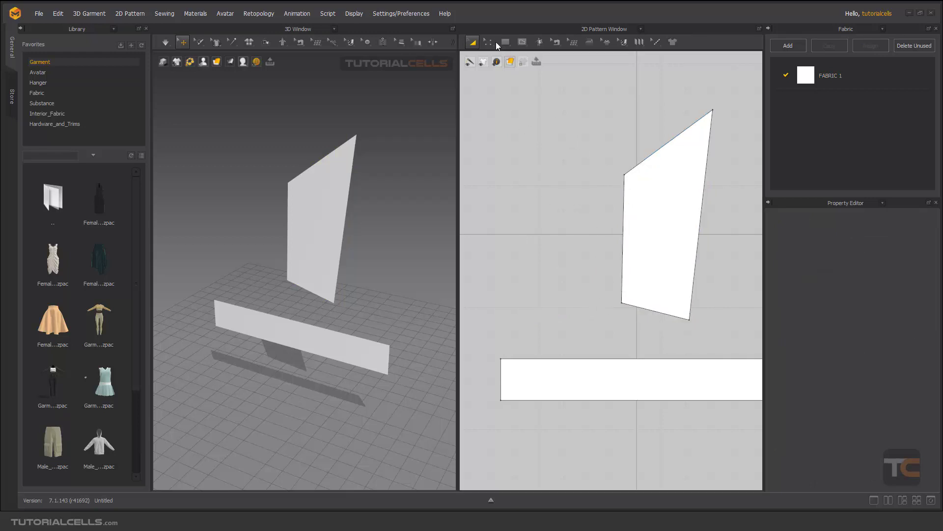
- Unfold the four-sided pattern across its left vertical edge with the plain Unfold option
{"action": "left_click", "coordinate": [489, 42]}
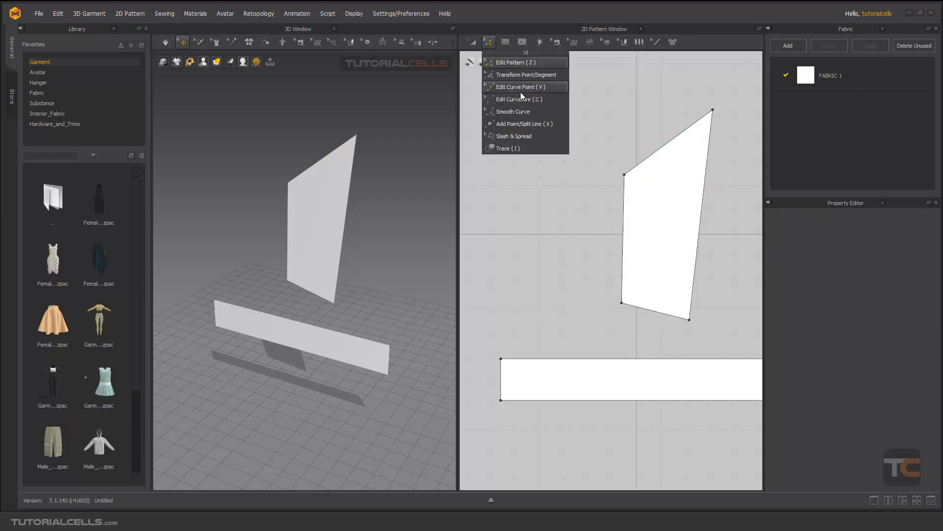
{"action": "left_click", "coordinate": [523, 75]}
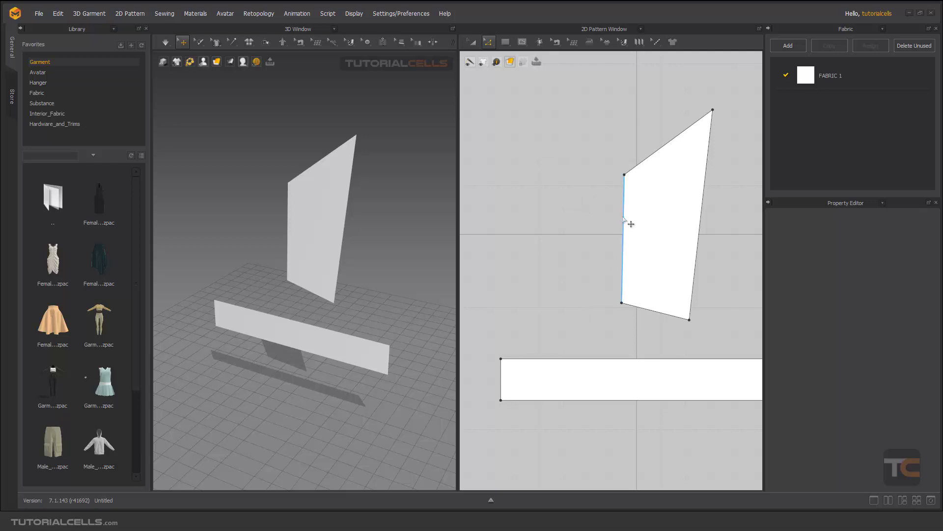
{"action": "left_click", "coordinate": [624, 224]}
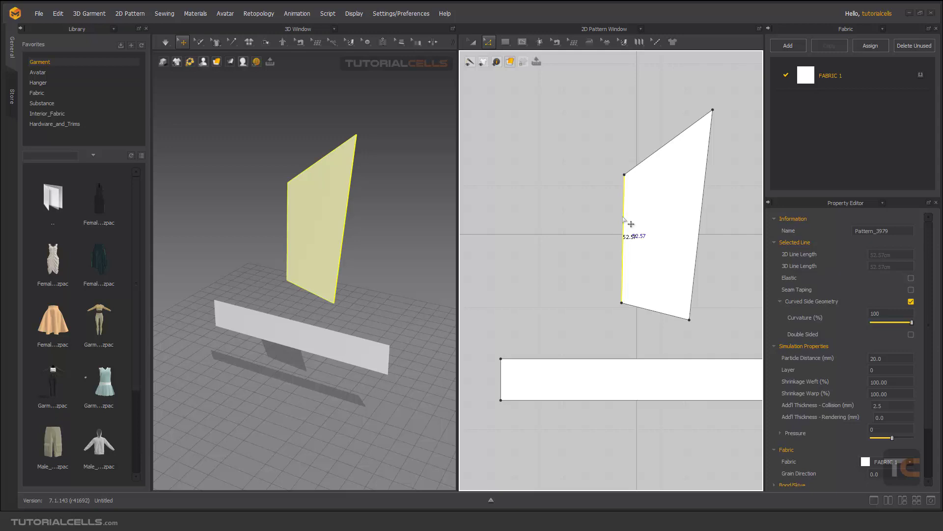
{"action": "right_click", "coordinate": [624, 218]}
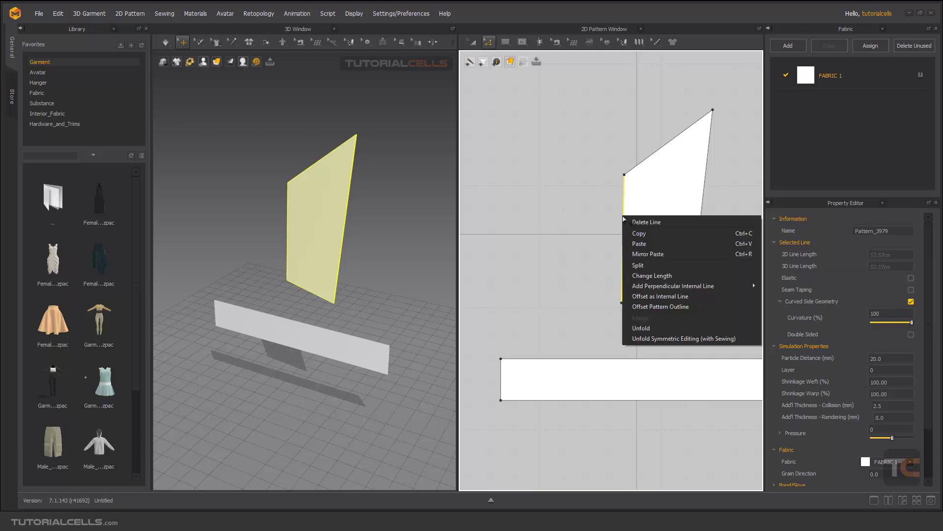
{"action": "left_click", "coordinate": [650, 330]}
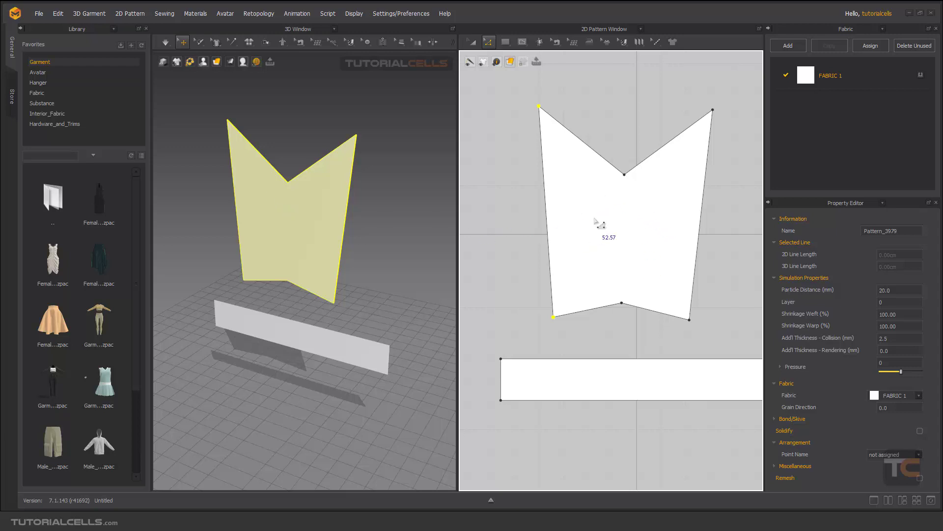
{"action": "left_click", "coordinate": [634, 128]}
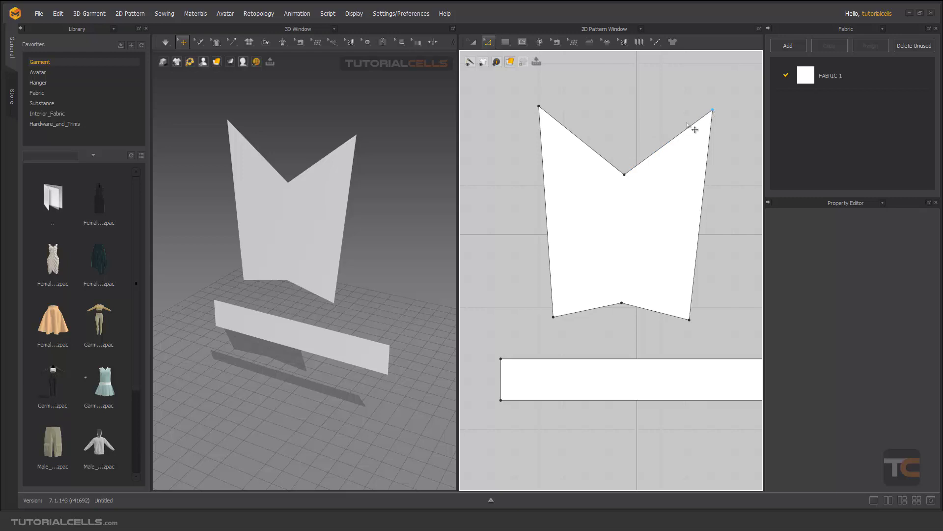
- Lower the unfolded pattern's upper-right corner point as a symmetry test, and undo both that move and the unfold
{"action": "left_click_drag", "start_coordinate": [707, 125], "coordinate": [713, 131]}
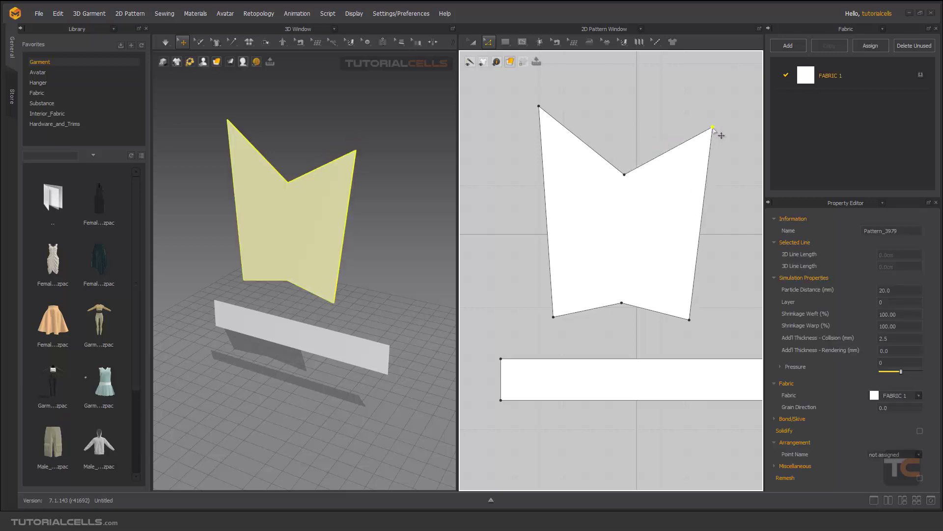
{"action": "left_click", "coordinate": [559, 128]}
{"action": "left_click", "coordinate": [559, 129]}
{"action": "key", "text": "Delete"}
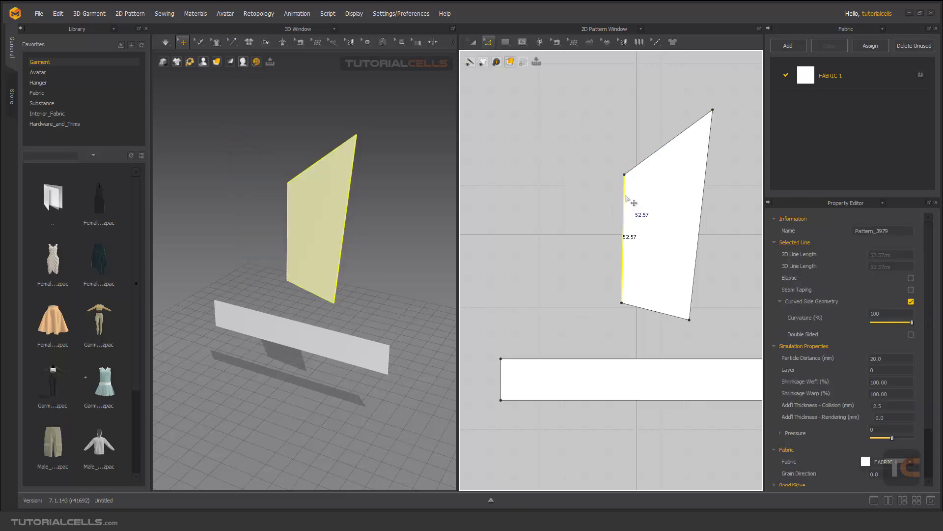
- Unfold the four-sided pattern across its left edge with Symmetric Editing (with Sewing), and move its upper-right corner point down and outward
{"action": "right_click", "coordinate": [625, 197]}
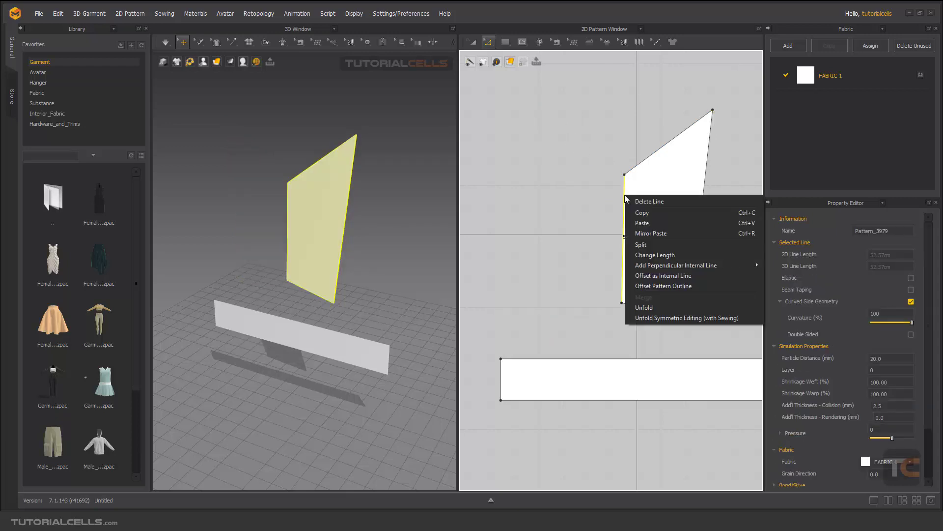
{"action": "left_click", "coordinate": [657, 319]}
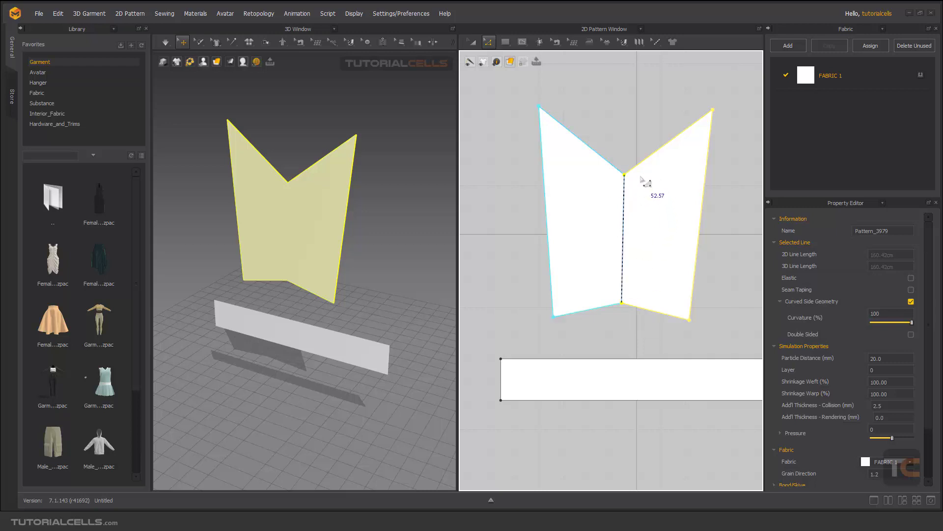
{"action": "left_click", "coordinate": [627, 155]}
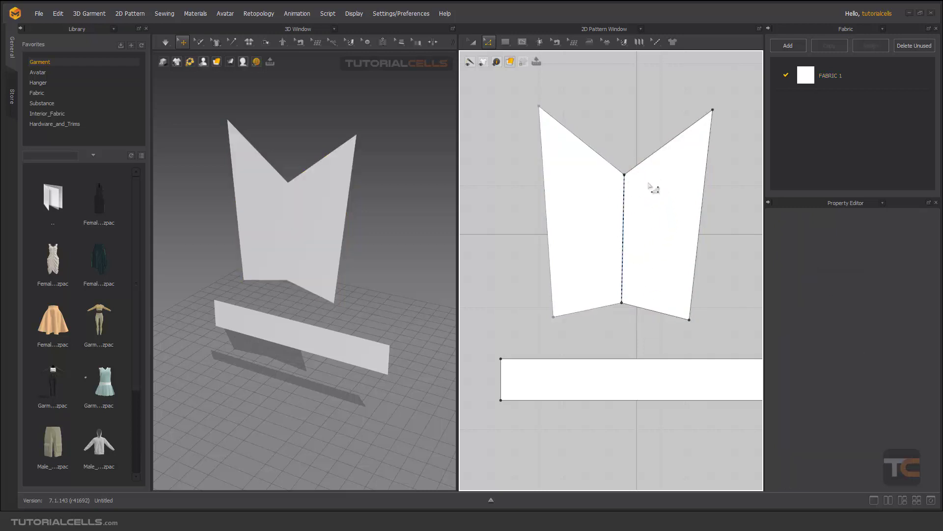
{"action": "left_click_drag", "start_coordinate": [713, 110], "coordinate": [725, 141]}
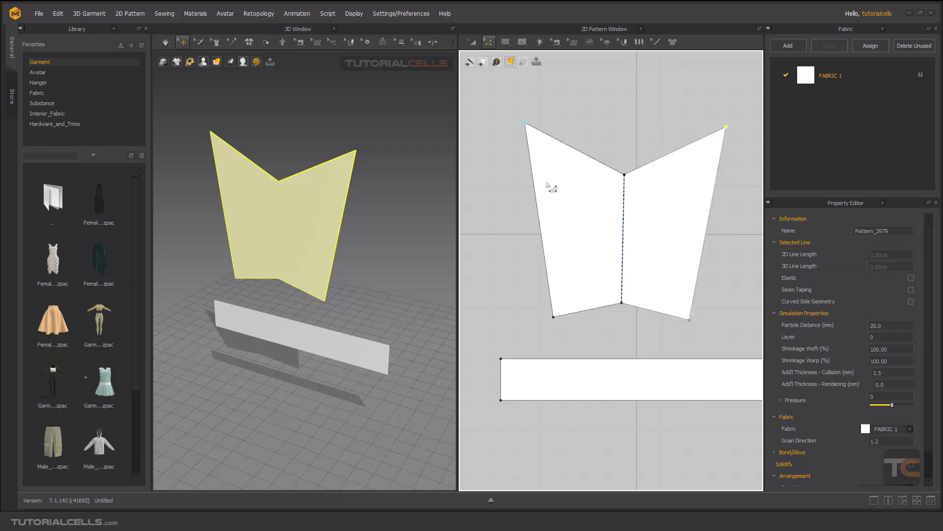
- Delete the unfolded symmetric pattern, keeping only the rectangular strip
{"action": "scroll", "coordinate": [609, 257], "scroll_direction": "down", "scroll_amount": 5}
{"action": "scroll", "coordinate": [600, 263], "scroll_direction": "up", "scroll_amount": 4}
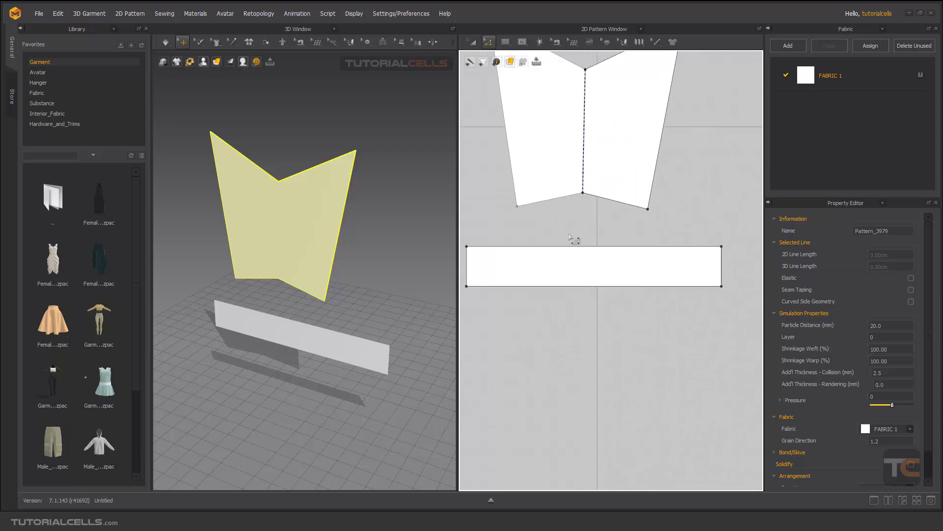
{"action": "middle_click_drag", "start_coordinate": [320, 301], "coordinate": [346, 222]}
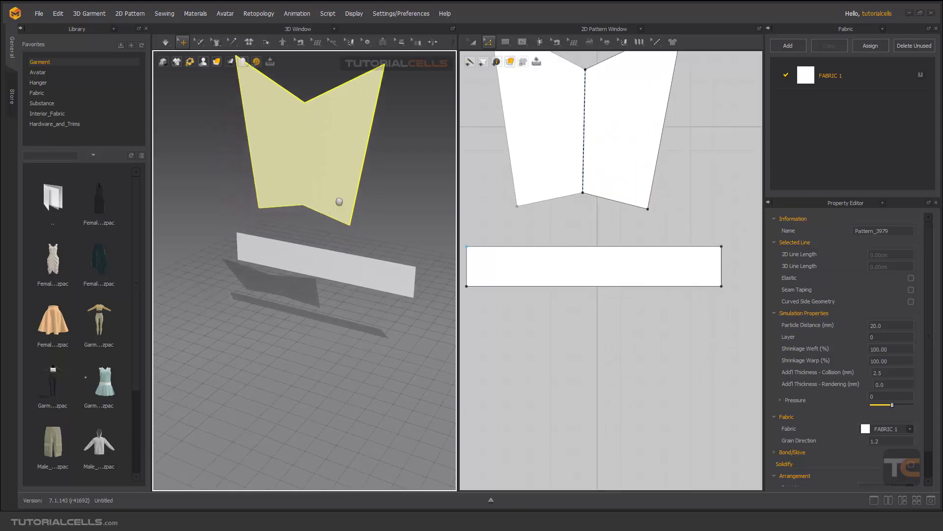
{"action": "scroll", "coordinate": [284, 248], "scroll_direction": "up", "scroll_amount": 2}
{"action": "left_click", "coordinate": [321, 163]}
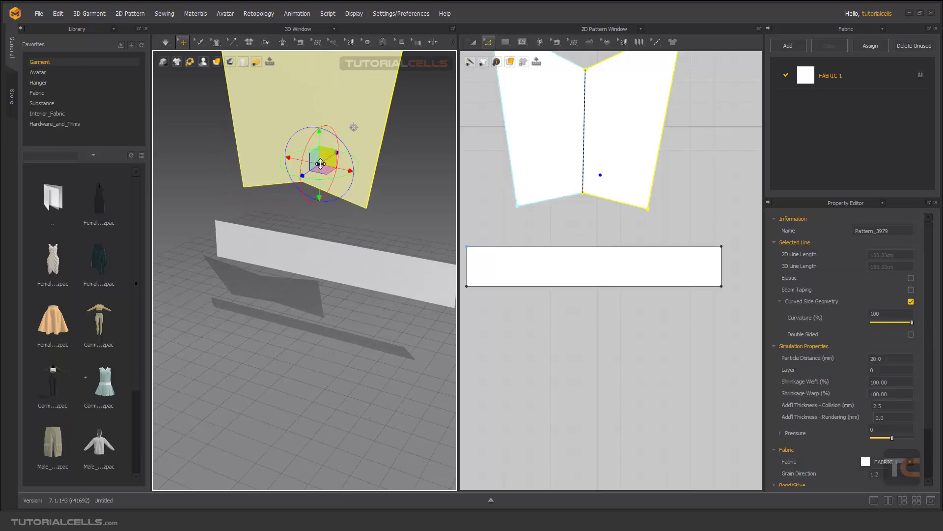
{"action": "key", "text": "Delete"}
- Raise the rectangular strip higher above the floor grid in the 3D view and deselect it
{"action": "left_click", "coordinate": [308, 249]}
{"action": "left_click_drag", "start_coordinate": [315, 248], "coordinate": [305, 205]}
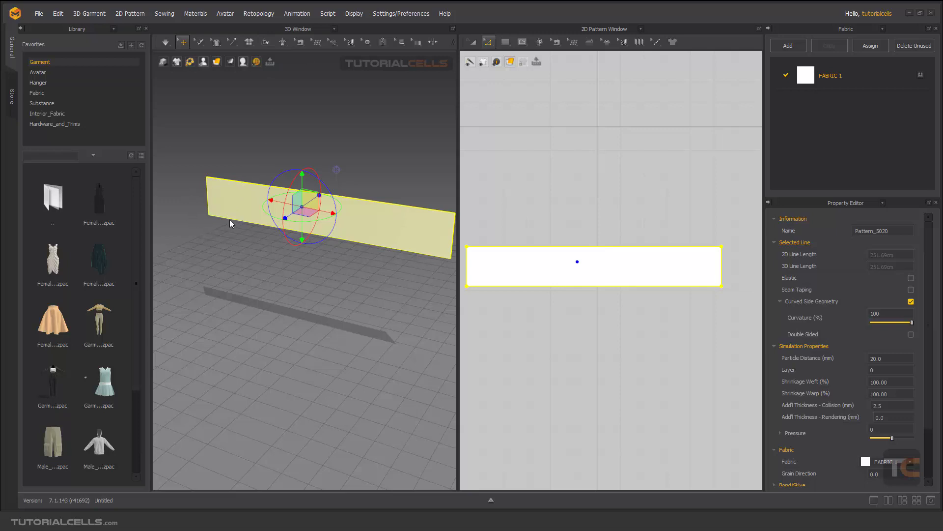
{"action": "right_click_drag", "start_coordinate": [509, 265], "coordinate": [520, 251]}
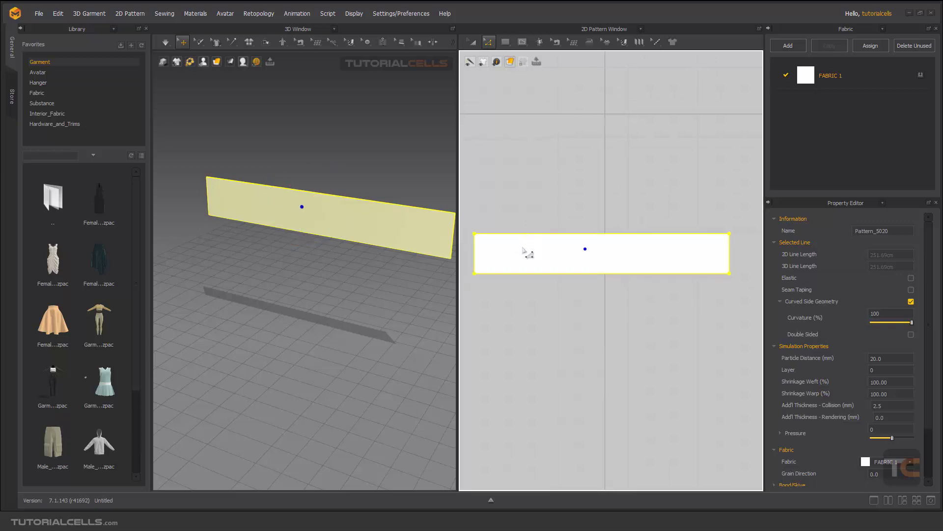
{"action": "left_click", "coordinate": [533, 222]}
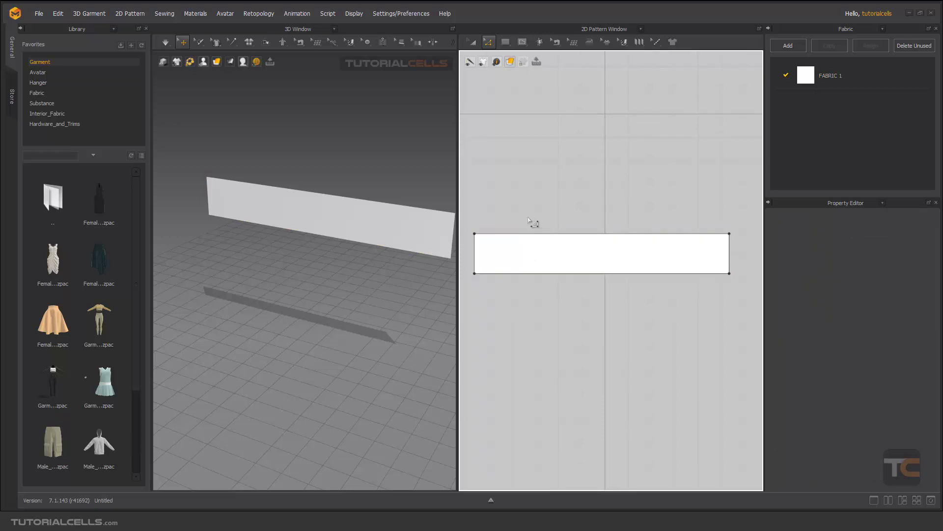
- Draw a vertical internal line about 13.4 cm long inside the strip, about 19 cm from its left edge
{"action": "left_click", "coordinate": [525, 42]}
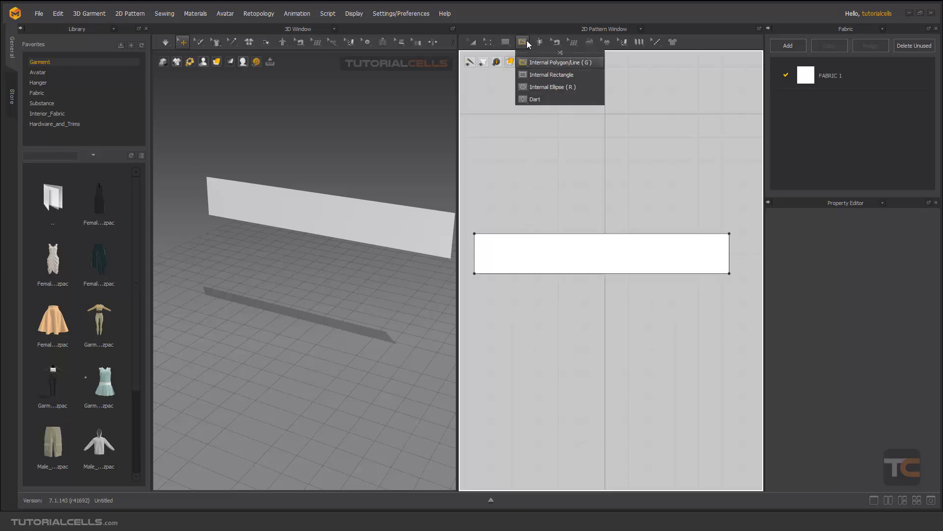
{"action": "left_click", "coordinate": [550, 63]}
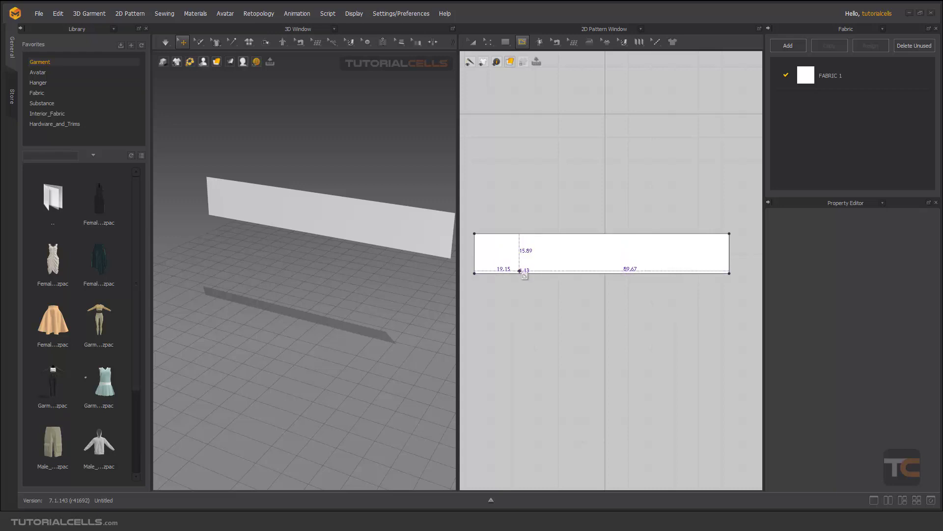
{"action": "left_click", "coordinate": [520, 272]}
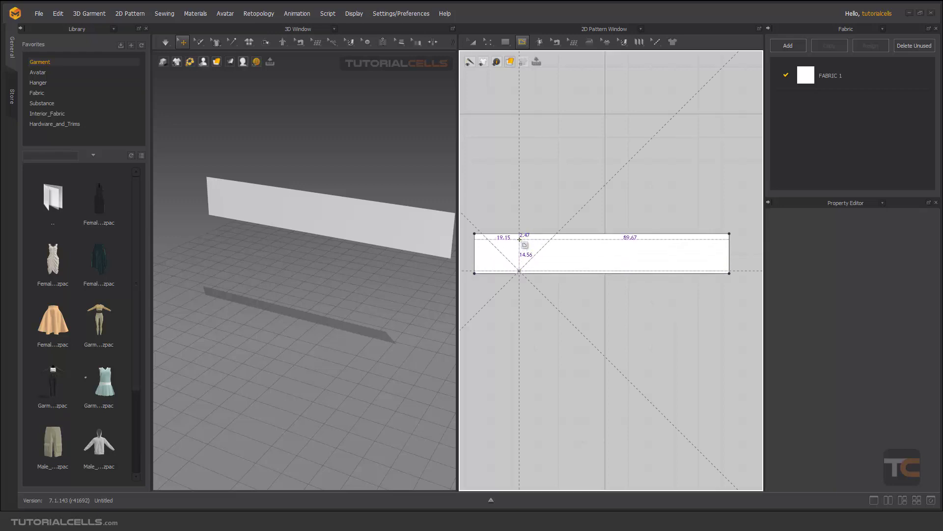
{"action": "double_click", "coordinate": [519, 240]}
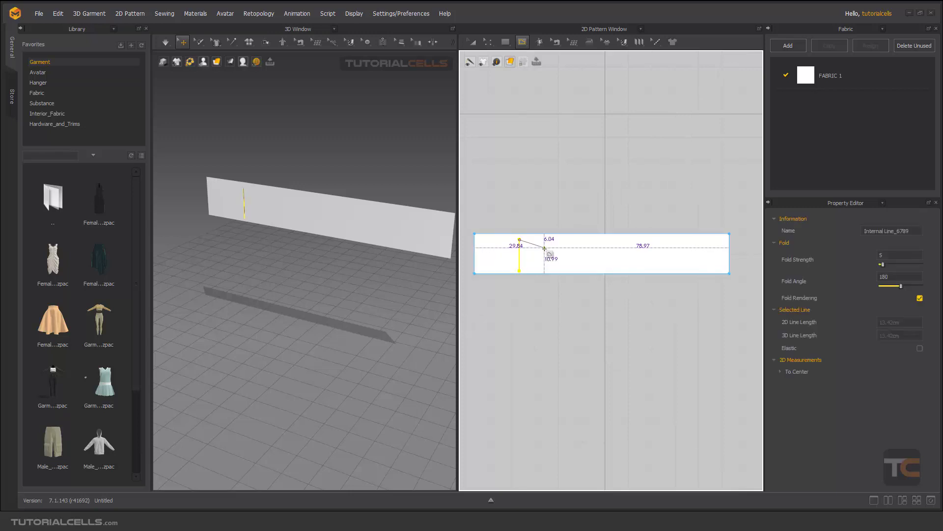
{"action": "scroll", "coordinate": [545, 250], "scroll_direction": "up", "scroll_amount": 3}
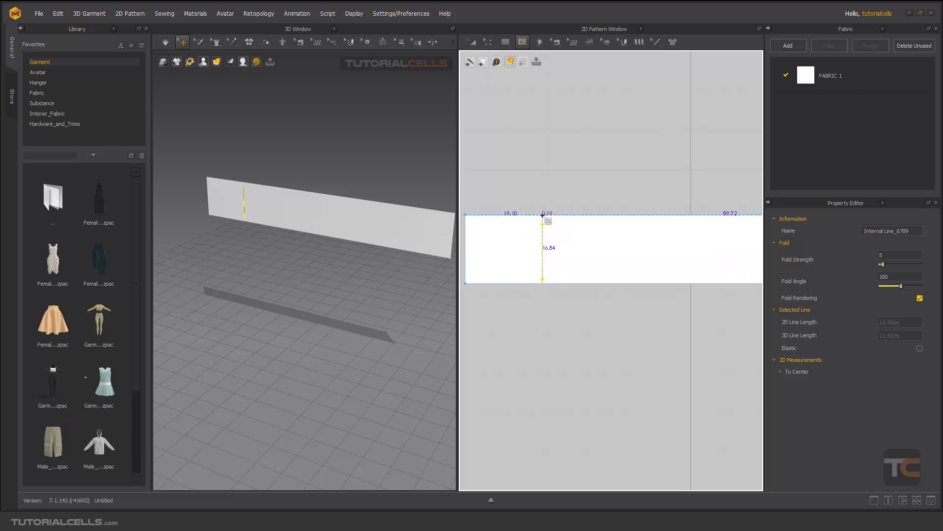
{"action": "right_click", "coordinate": [550, 302]}
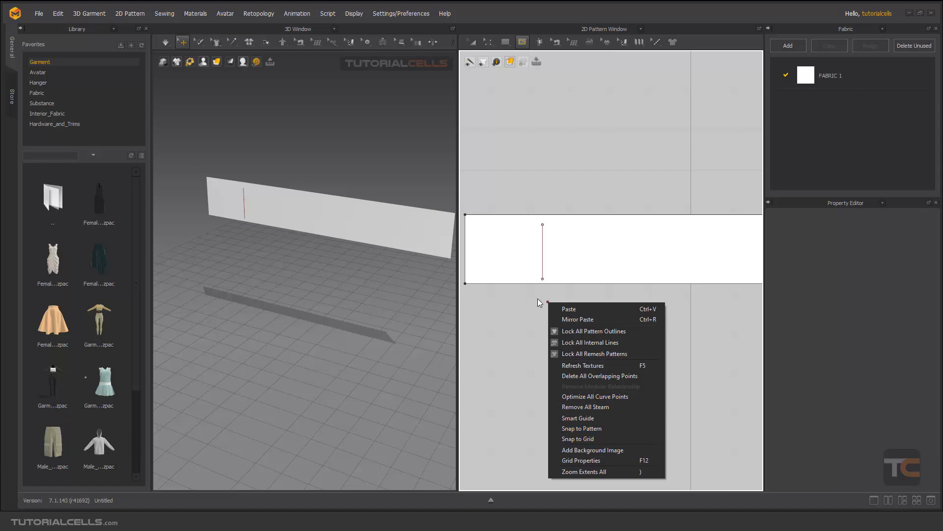
{"action": "right_click_drag", "start_coordinate": [550, 238], "coordinate": [549, 229]}
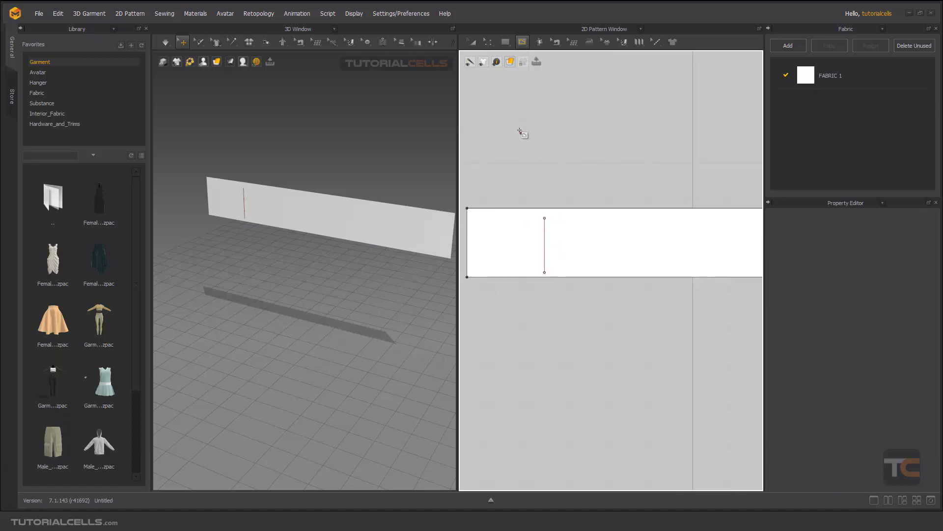
- Extend both ends of the vertical internal line to the pattern outline using Extend/Trim & Add Point
{"action": "left_click", "coordinate": [488, 42]}
{"action": "left_click", "coordinate": [520, 75]}
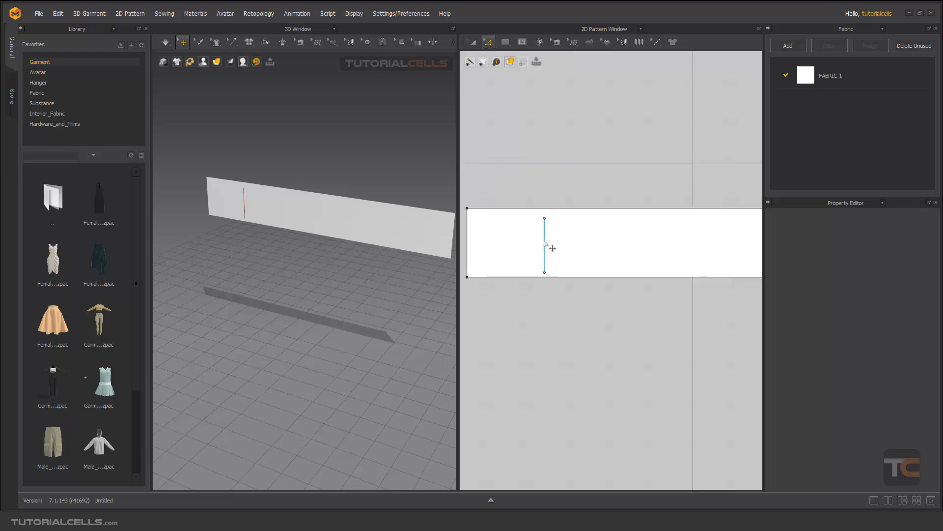
{"action": "left_click", "coordinate": [545, 242]}
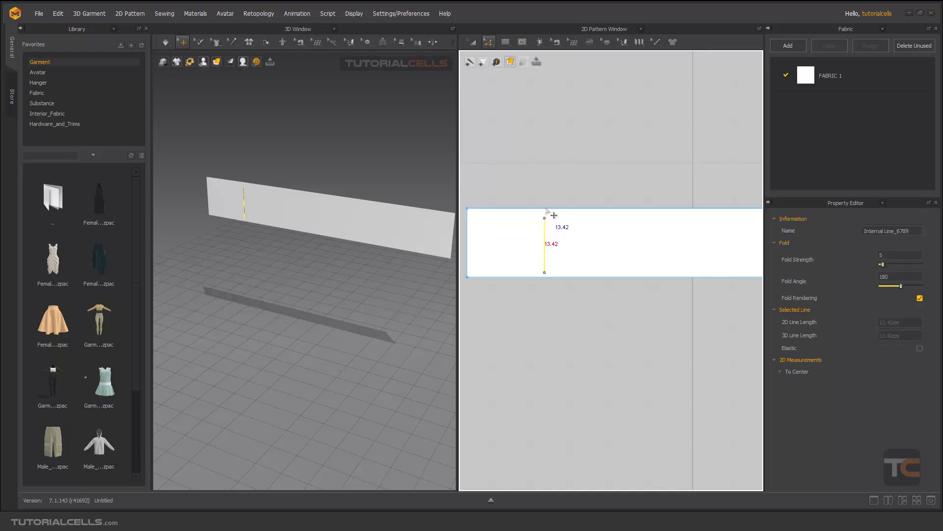
{"action": "right_click", "coordinate": [546, 254]}
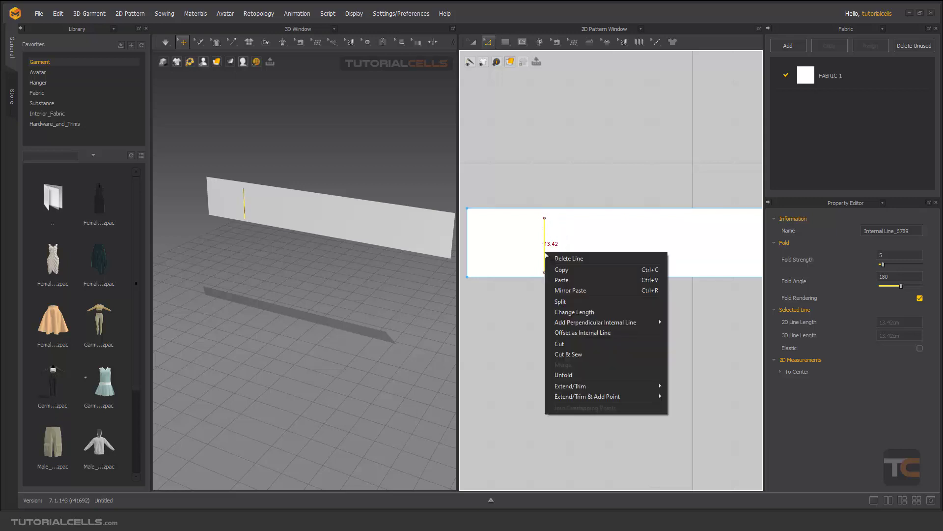
{"action": "mouse_move", "coordinate": [574, 400]}
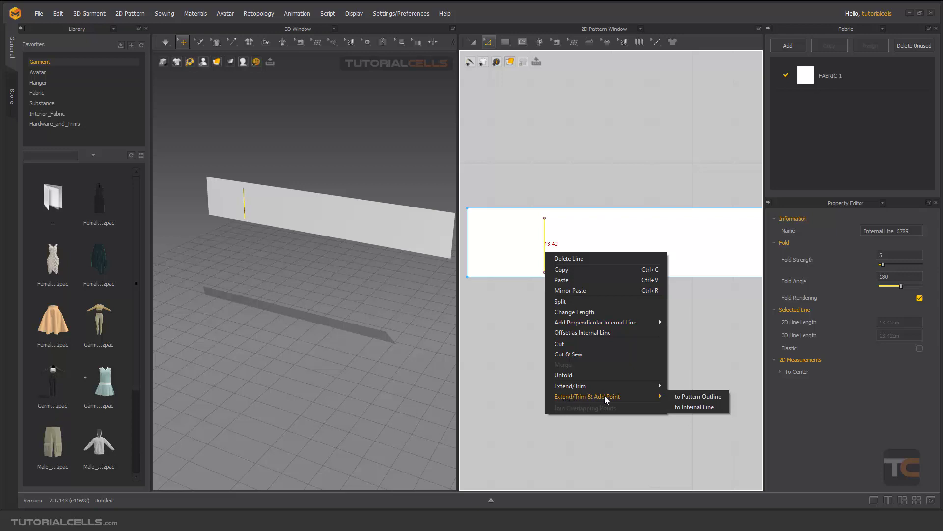
{"action": "left_click", "coordinate": [698, 396]}
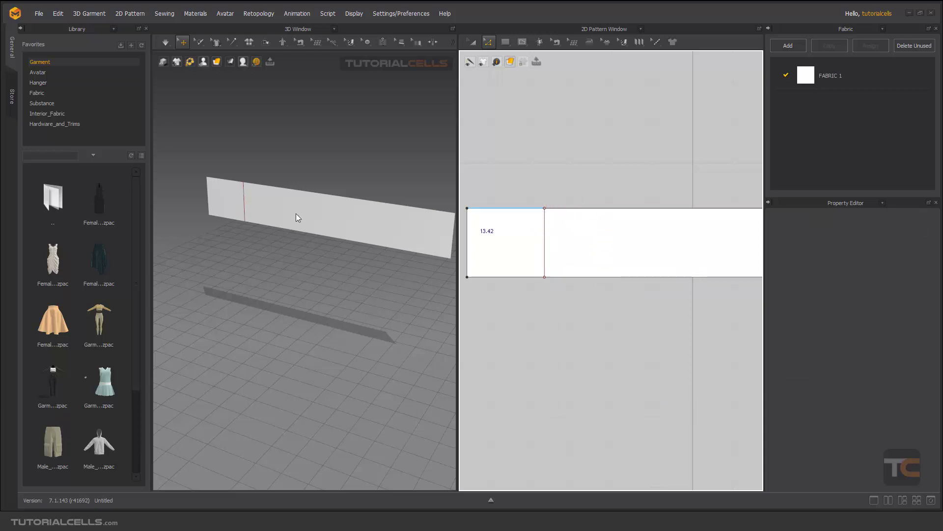
- Fold the strip's short end along the internal line with Fold Arrangement in the 3D view, to a fold angle of about 242
{"action": "middle_click_drag", "start_coordinate": [294, 214], "coordinate": [322, 265]}
{"action": "scroll", "coordinate": [270, 238], "scroll_direction": "up", "scroll_amount": 3}
{"action": "scroll", "coordinate": [266, 241], "scroll_direction": "up", "scroll_amount": 3}
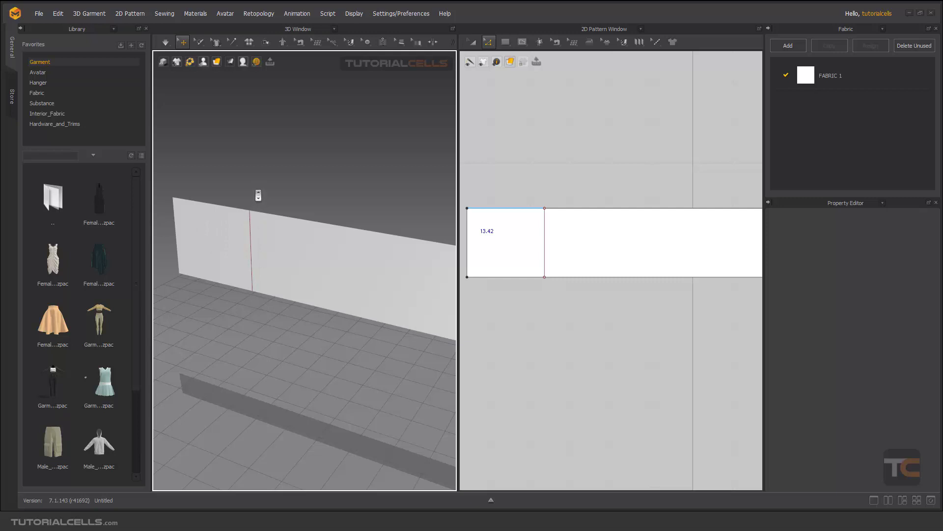
{"action": "left_click", "coordinate": [268, 44]}
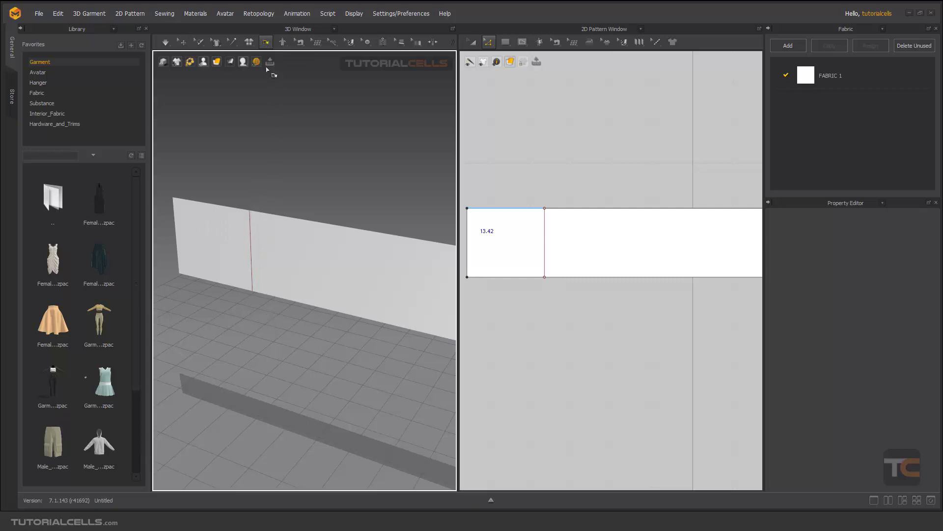
{"action": "left_click", "coordinate": [251, 225]}
{"action": "scroll", "coordinate": [295, 199], "scroll_direction": "down", "scroll_amount": 2}
{"action": "left_click", "coordinate": [294, 200]}
{"action": "left_click", "coordinate": [266, 247]}
{"action": "right_click_drag", "start_coordinate": [316, 202], "coordinate": [284, 238]}
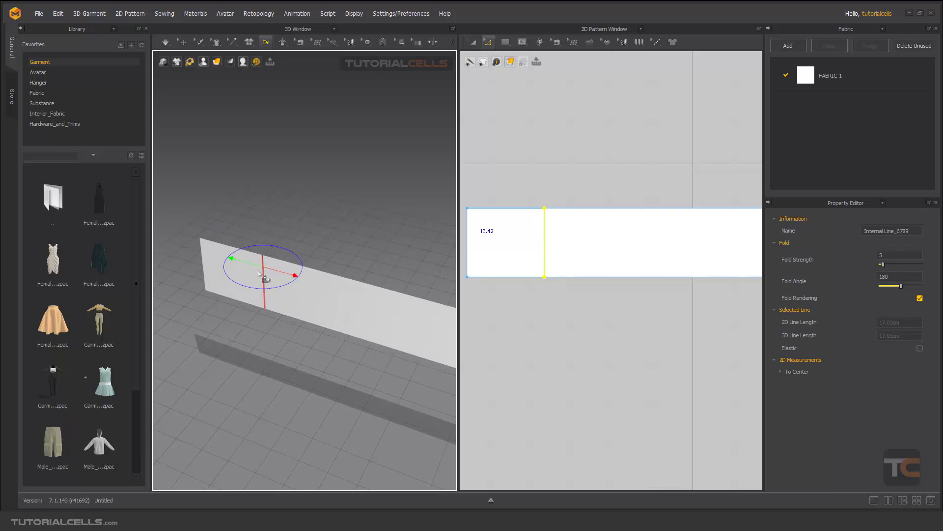
{"action": "left_click_drag", "start_coordinate": [249, 263], "coordinate": [313, 269]}
{"action": "right_click_drag", "start_coordinate": [313, 270], "coordinate": [287, 276]}
{"action": "left_click_drag", "start_coordinate": [287, 277], "coordinate": [253, 273]}
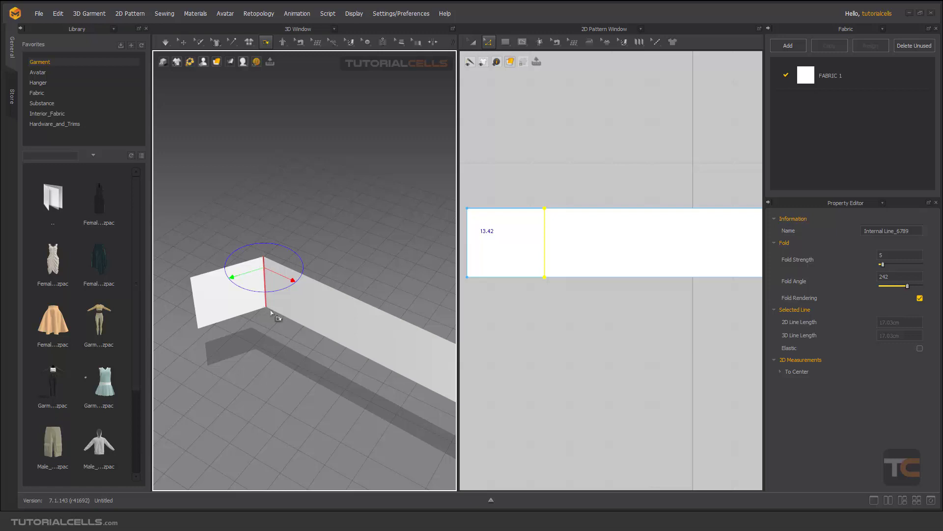
- Raise the internal line's fold strength to 36 and rotate the short end further to a fold angle of about 262
{"action": "middle_click_drag", "start_coordinate": [340, 245], "coordinate": [345, 232]}
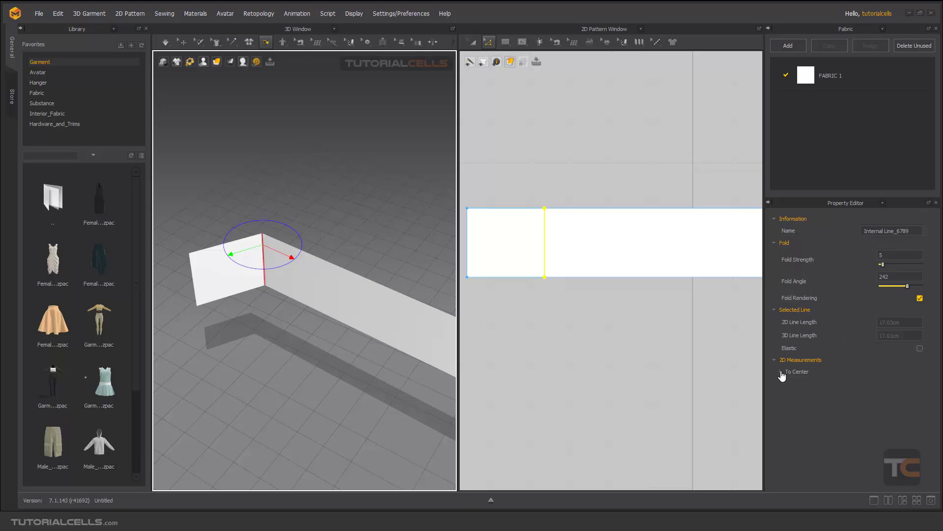
{"action": "left_click", "coordinate": [780, 372]}
{"action": "left_click", "coordinate": [781, 372]}
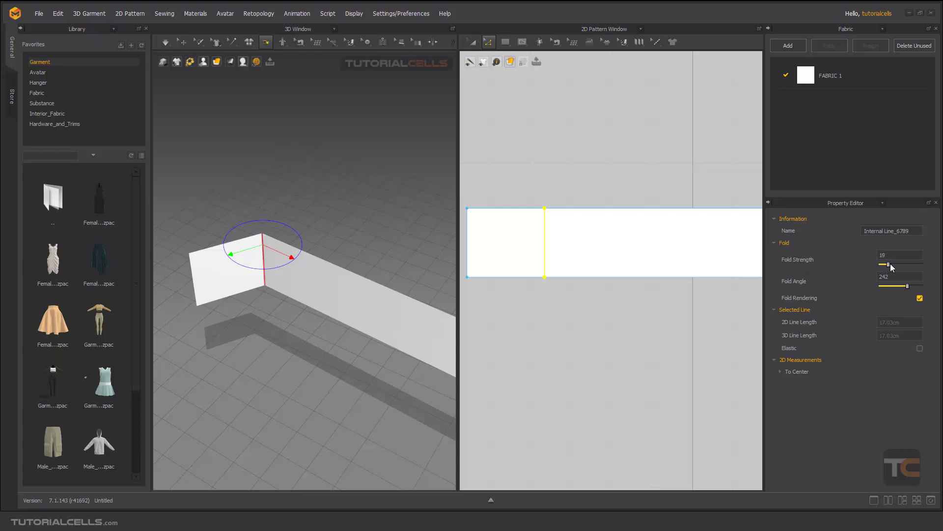
{"action": "left_click_drag", "start_coordinate": [894, 264], "coordinate": [896, 264]}
{"action": "left_click_drag", "start_coordinate": [252, 248], "coordinate": [260, 251]}
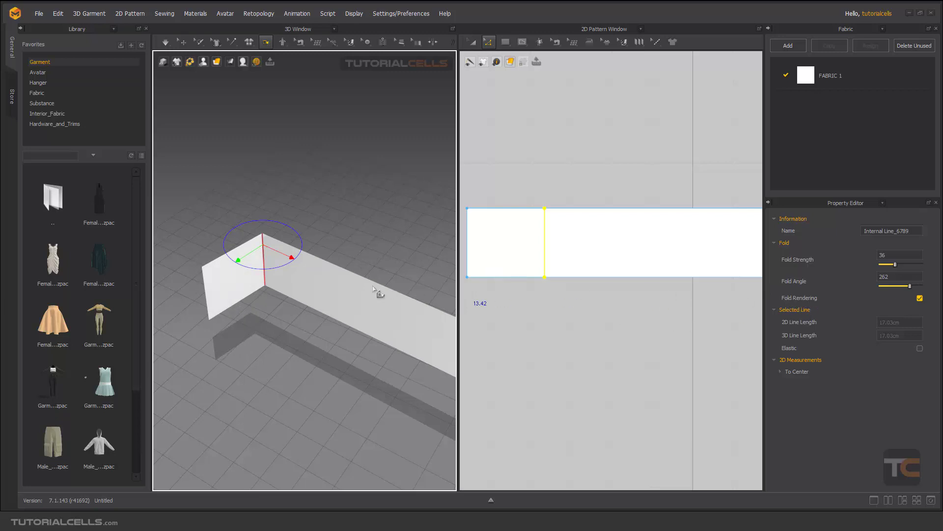
- Turn off Fold Rendering for the internal line and adjust the fold angle to about 267 in the 3D view
{"action": "scroll", "coordinate": [368, 289], "scroll_direction": "up", "scroll_amount": 6}
{"action": "right_click_drag", "start_coordinate": [279, 223], "coordinate": [305, 210]}
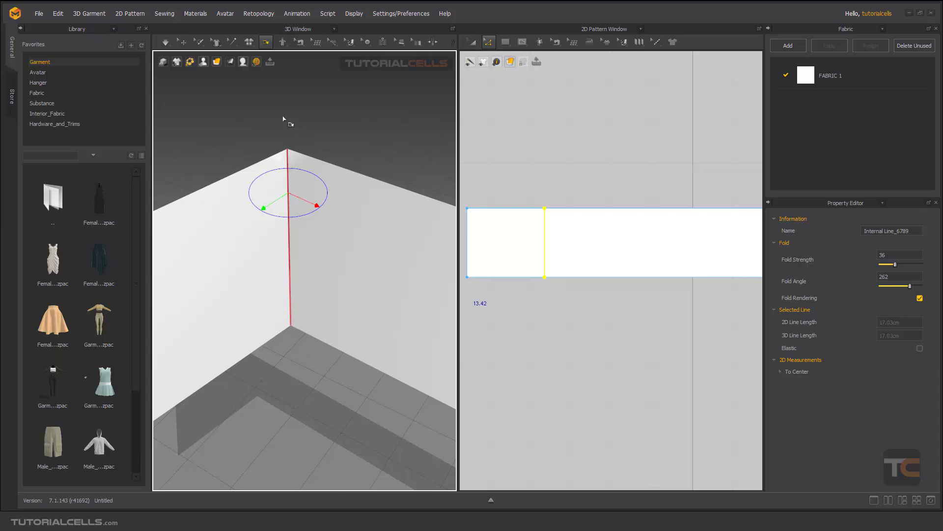
{"action": "left_click", "coordinate": [920, 298]}
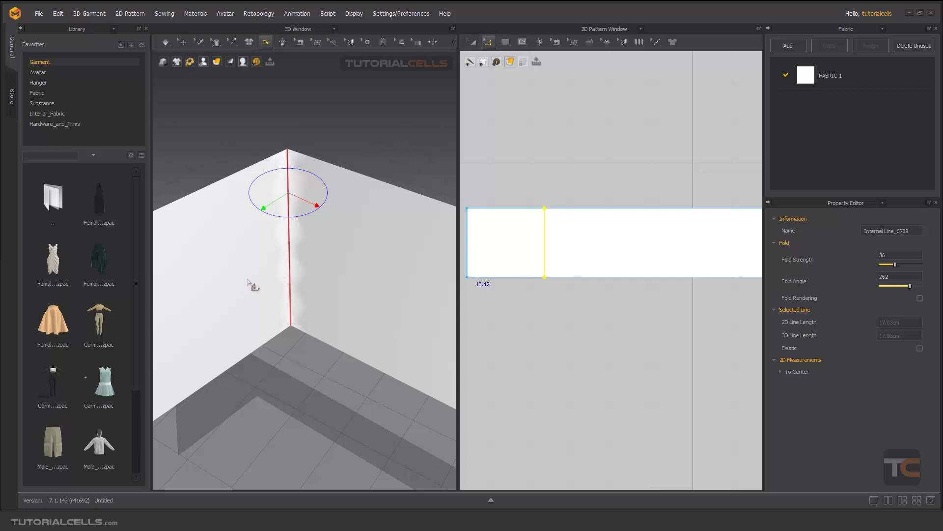
{"action": "left_click", "coordinate": [275, 199]}
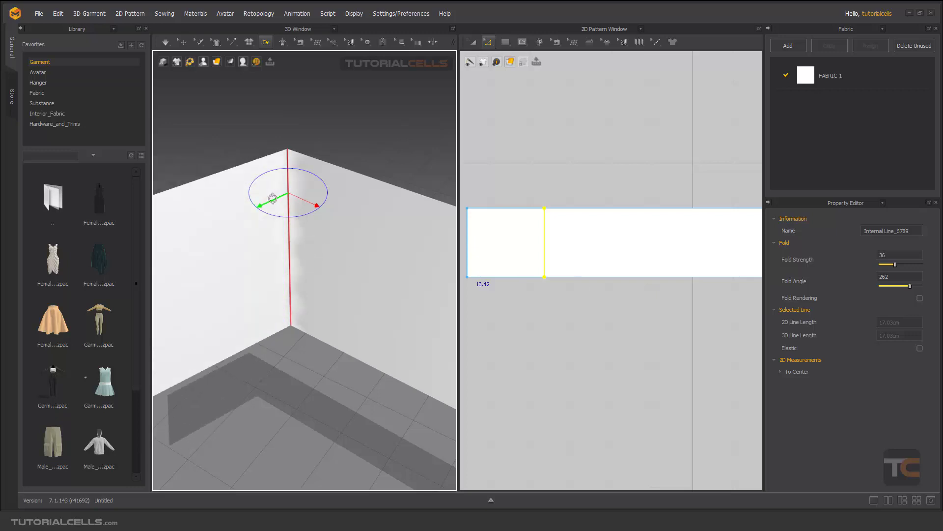
{"action": "left_click_drag", "start_coordinate": [275, 198], "coordinate": [266, 209]}
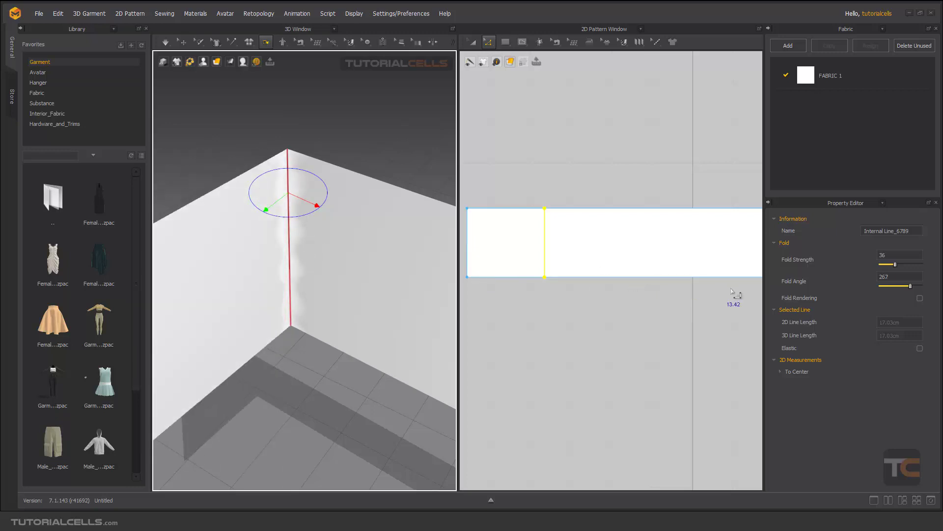
- Compare the folded corner with Fold Rendering on and off, leaving the option enabled
{"action": "left_click", "coordinate": [920, 298]}
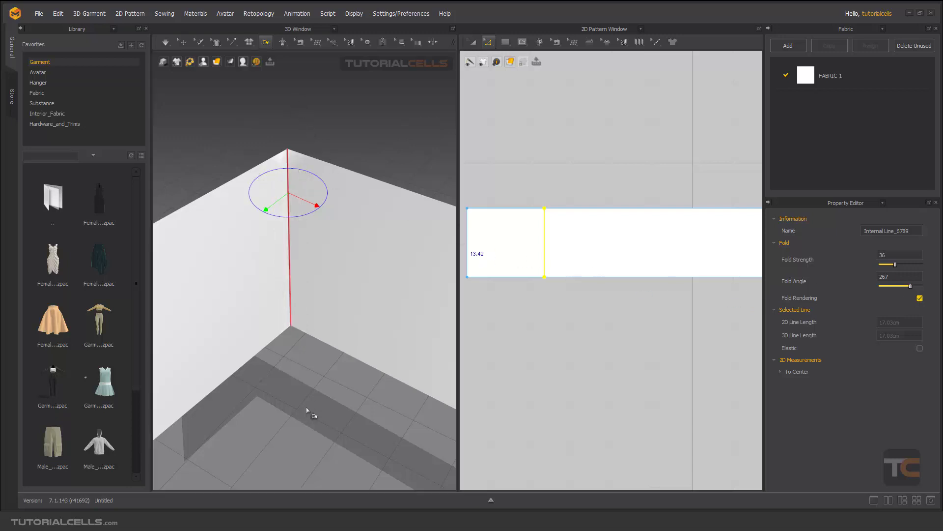
{"action": "left_click", "coordinate": [920, 298]}
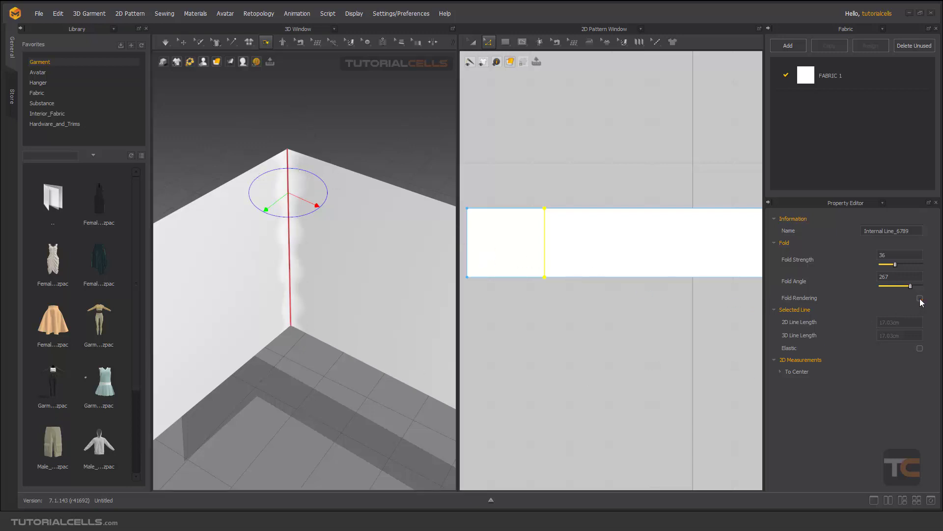
{"action": "right_click_drag", "start_coordinate": [304, 188], "coordinate": [330, 149]}
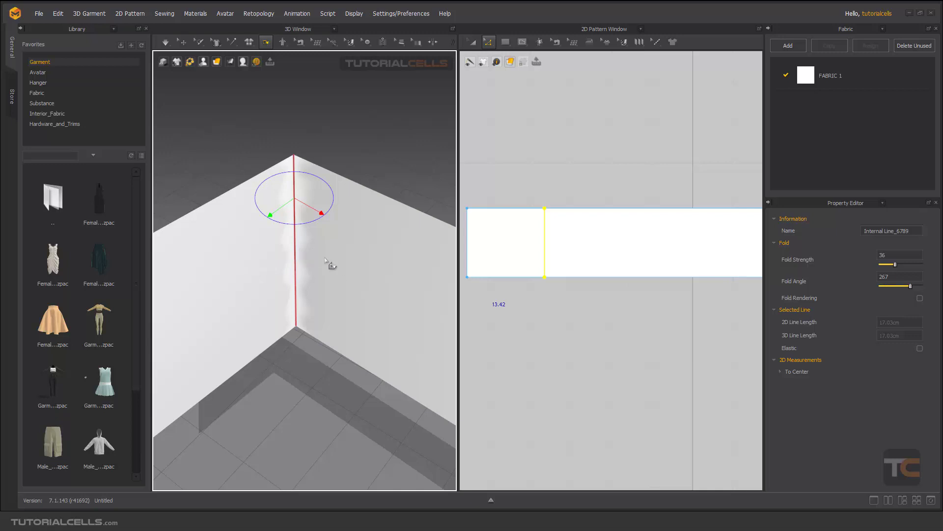
{"action": "left_click", "coordinate": [919, 298]}
{"action": "right_click_drag", "start_coordinate": [372, 274], "coordinate": [332, 270]}
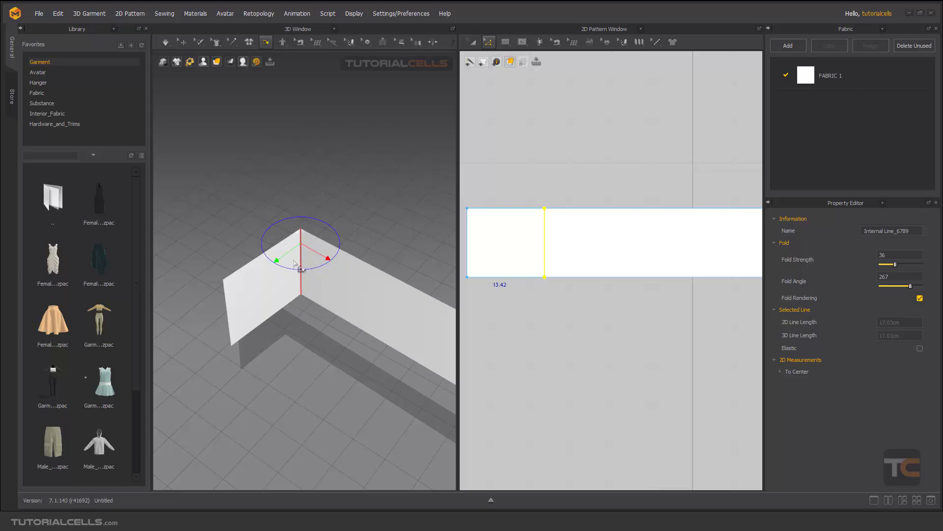
{"action": "scroll", "coordinate": [295, 263], "scroll_direction": "up", "scroll_amount": 2}
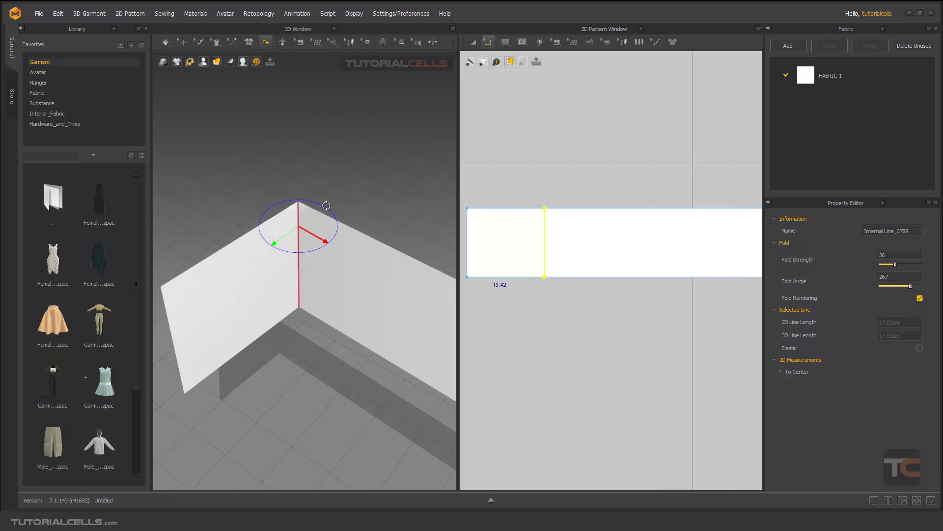